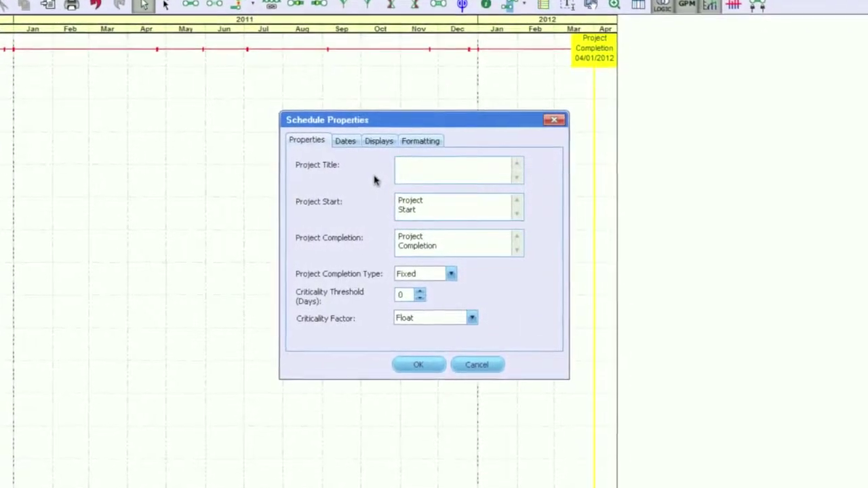
- Title the project "Repair Garage" in the schedule properties and check that the project title is displayed
left_click(336, 138)
left_click(370, 138)
left_click(427, 137)
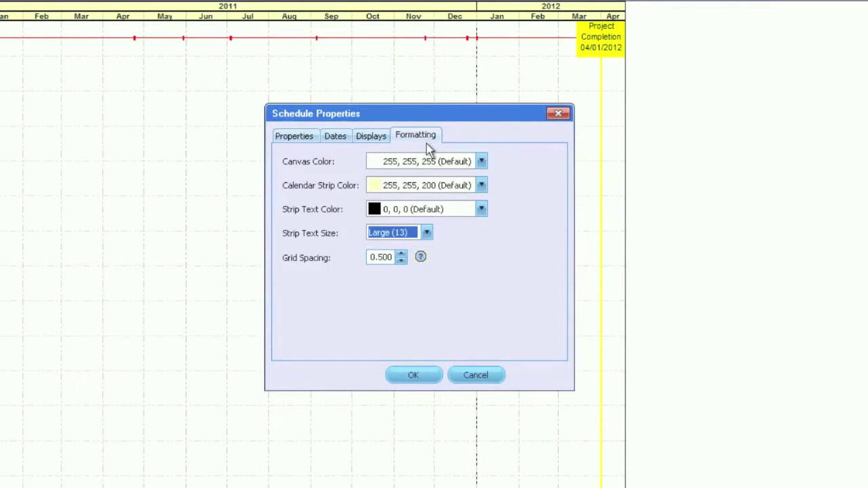
left_click(298, 138)
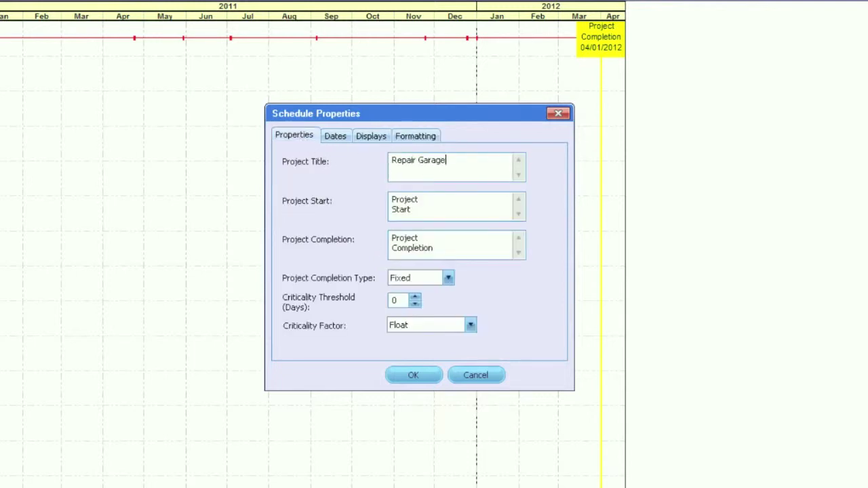
left_click(378, 140)
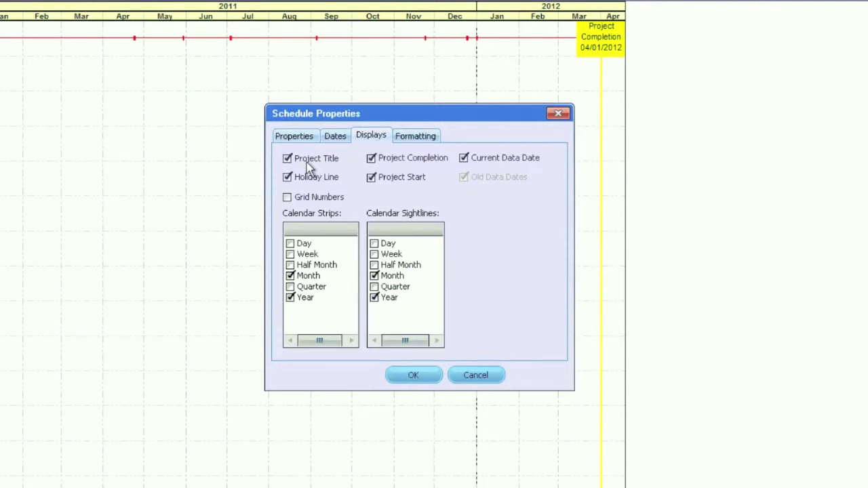
- Set the calendar dates to 2/7/2011 through 5/17/2011, autofill the project dates from them, and keep DAY as the time unit
left_click(337, 139)
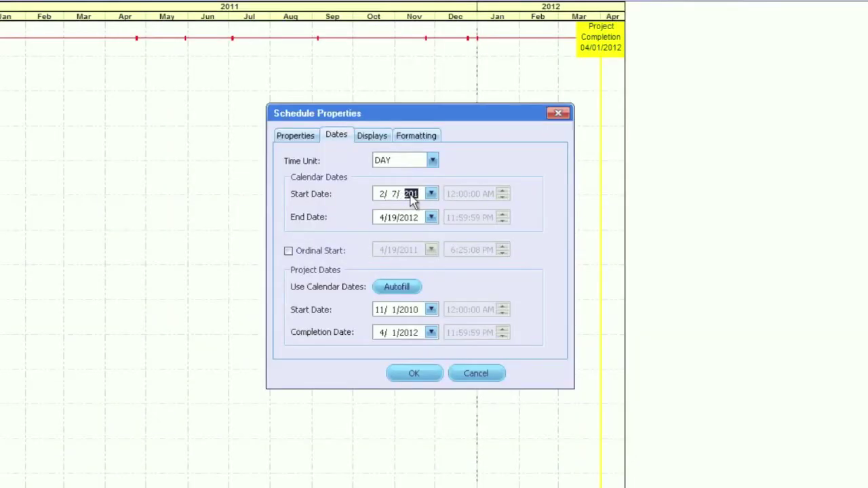
type("1")
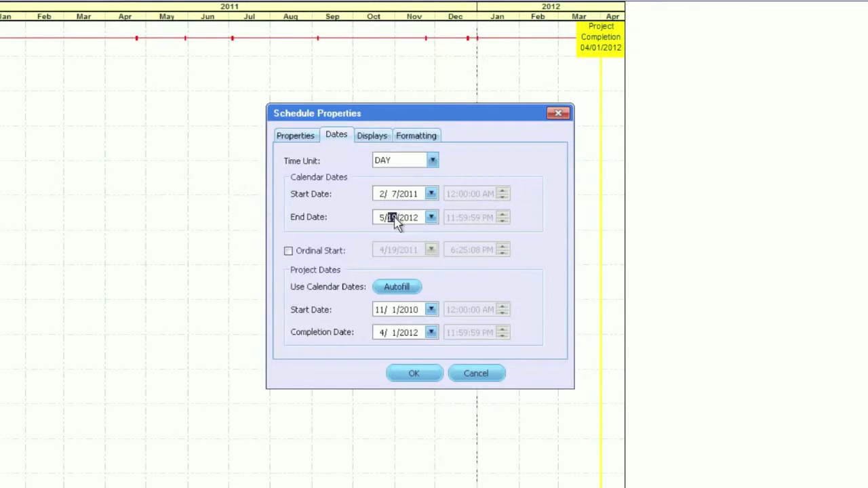
type("2011")
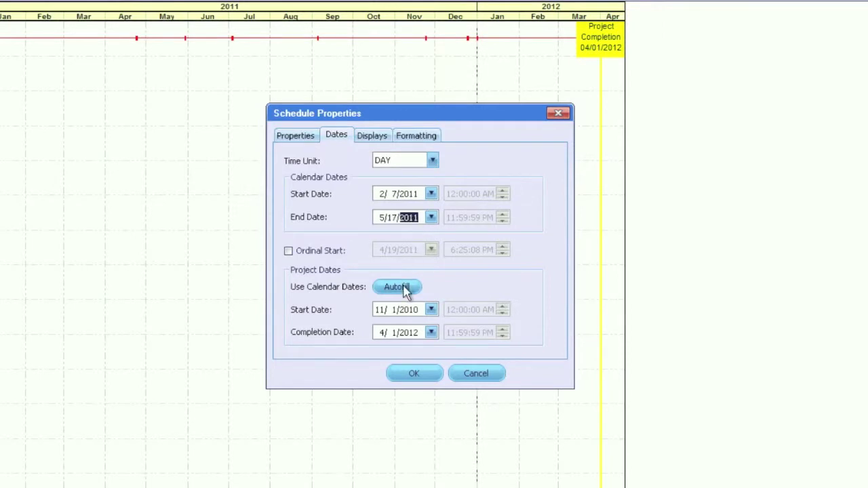
left_click(405, 288)
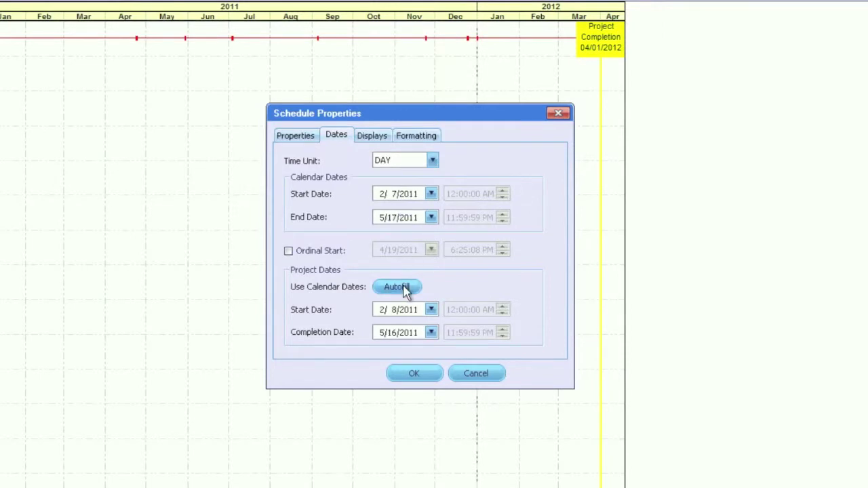
left_click(433, 162)
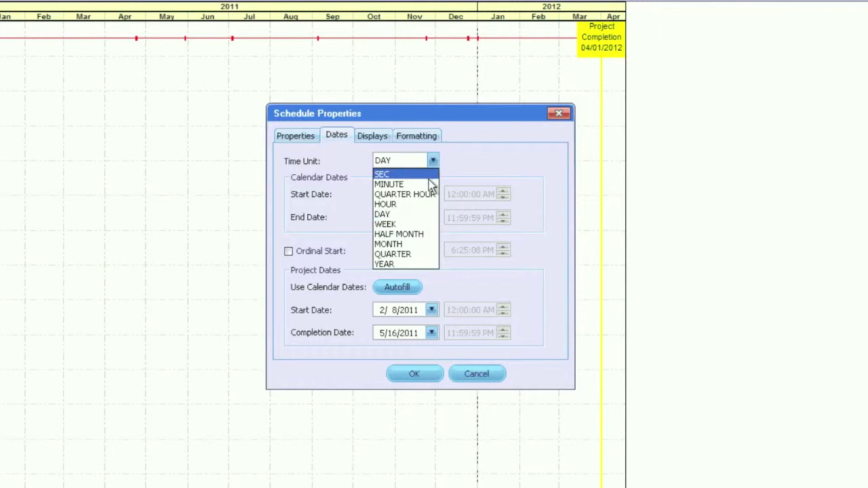
left_click(425, 216)
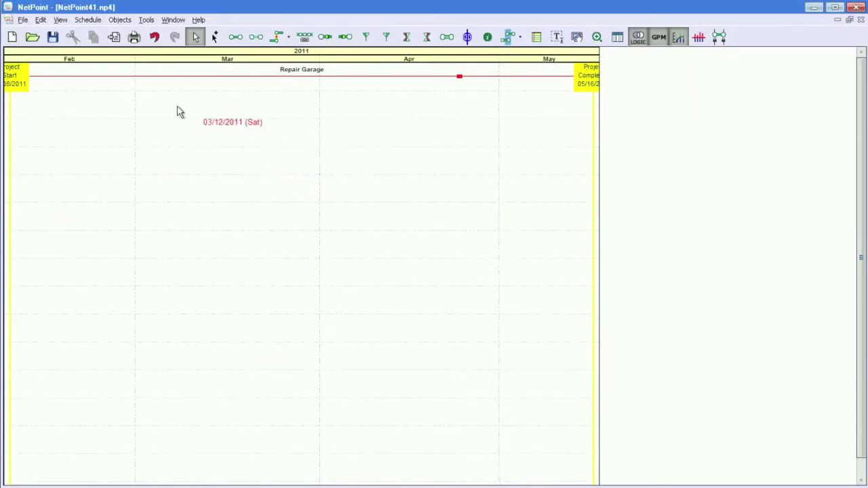
- Display only week and month calendar strips and sightlines in the schedule properties
left_click(88, 19)
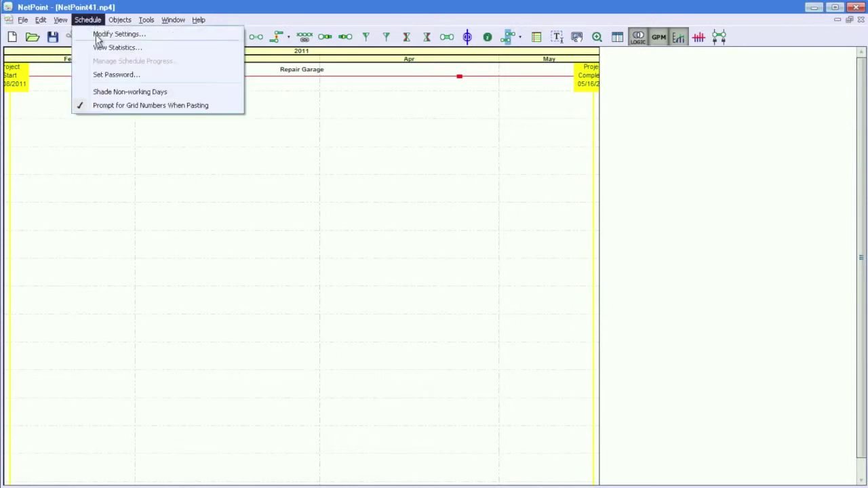
left_click(97, 35)
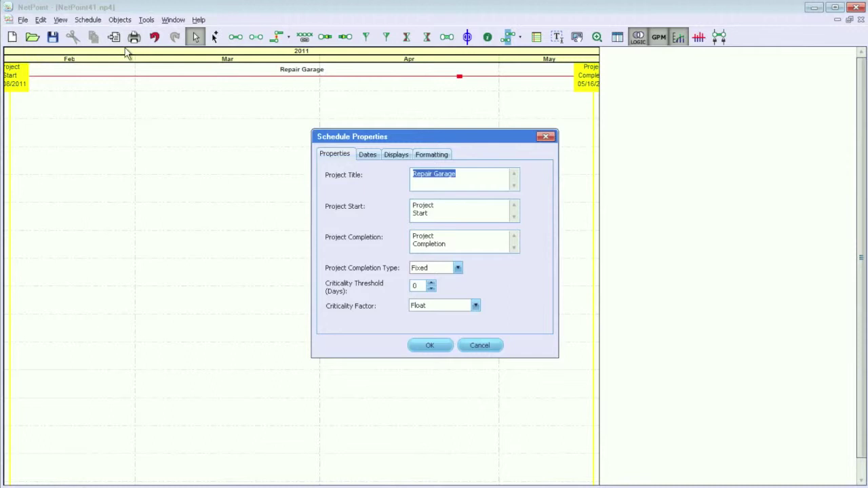
left_click(397, 157)
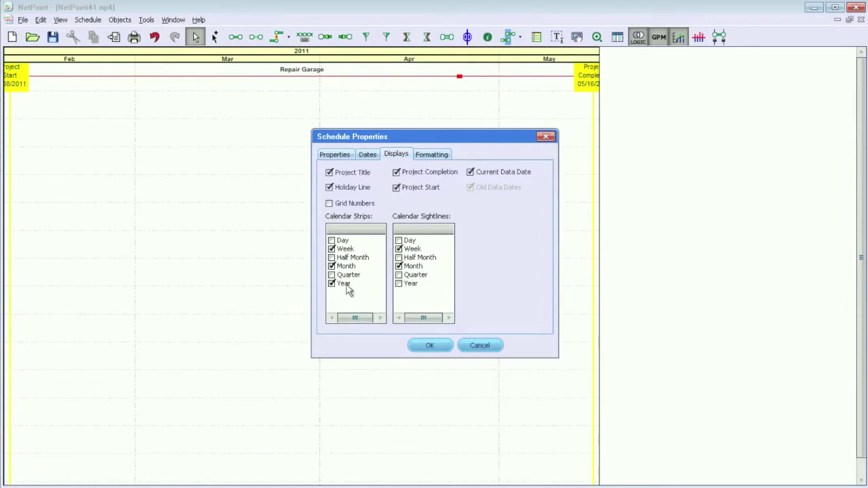
- Keep the default calendar strip and canvas colors and apply the schedule settings
left_click(435, 155)
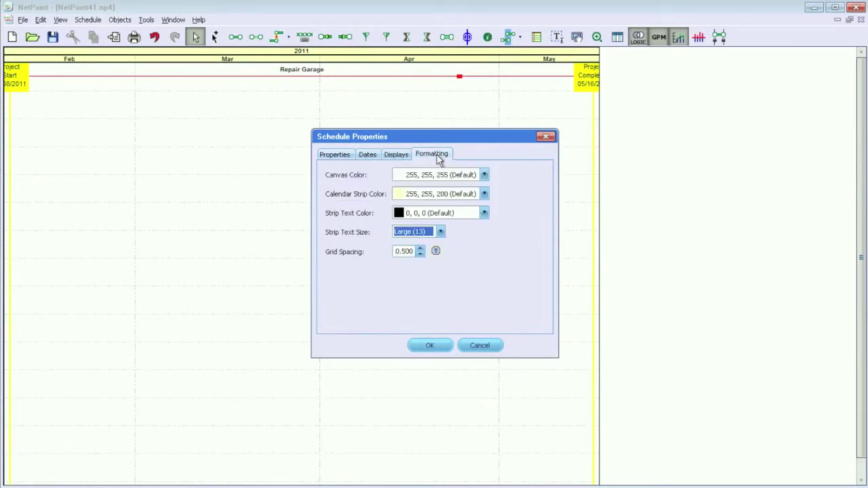
left_click(484, 194)
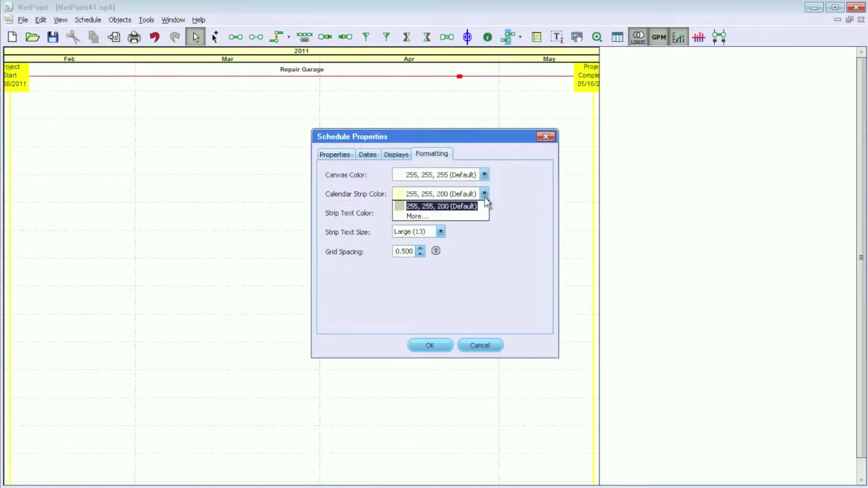
left_click(483, 204)
left_click(485, 175)
left_click(486, 176)
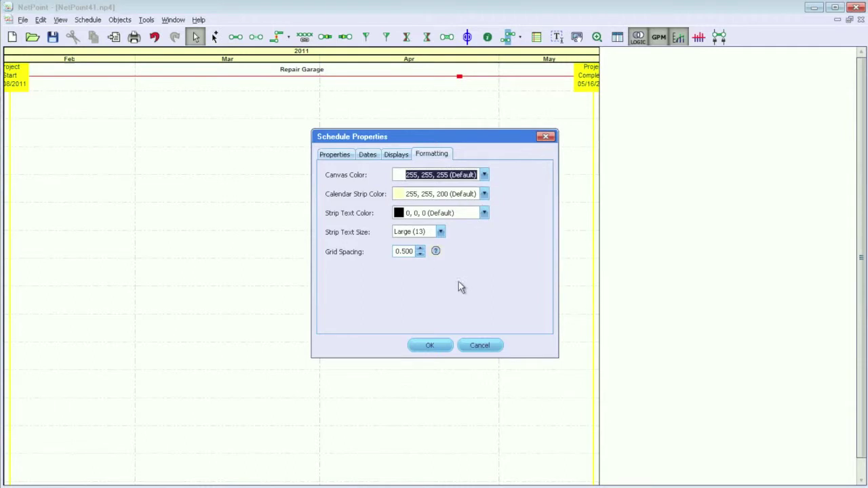
left_click(432, 345)
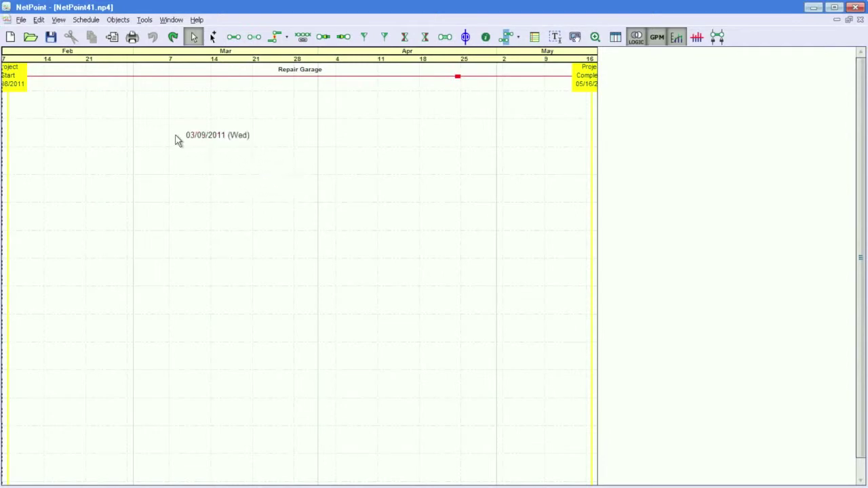
- Set the print paper size to Maximum 11.7 x17.7 in landscape orientation
left_click(21, 20)
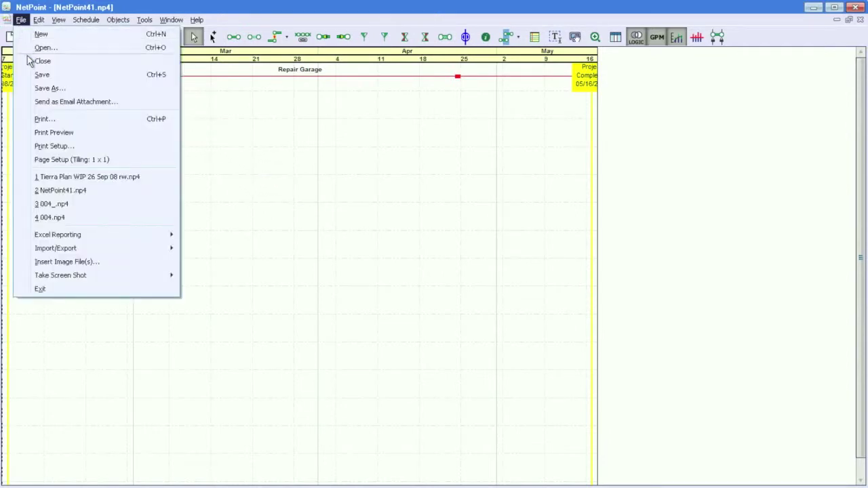
left_click(41, 145)
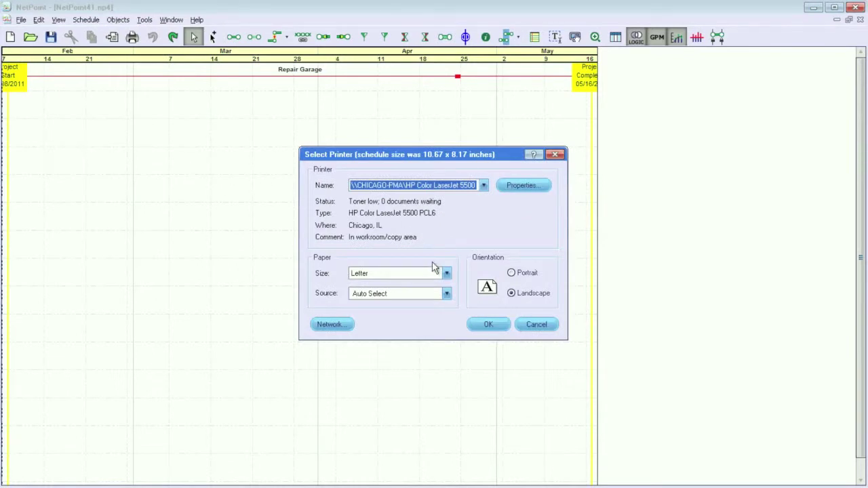
left_click(445, 273)
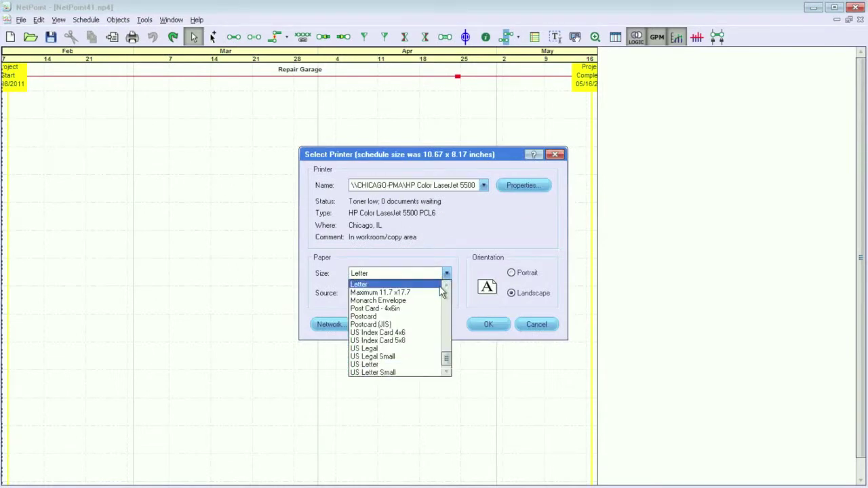
left_click(439, 292)
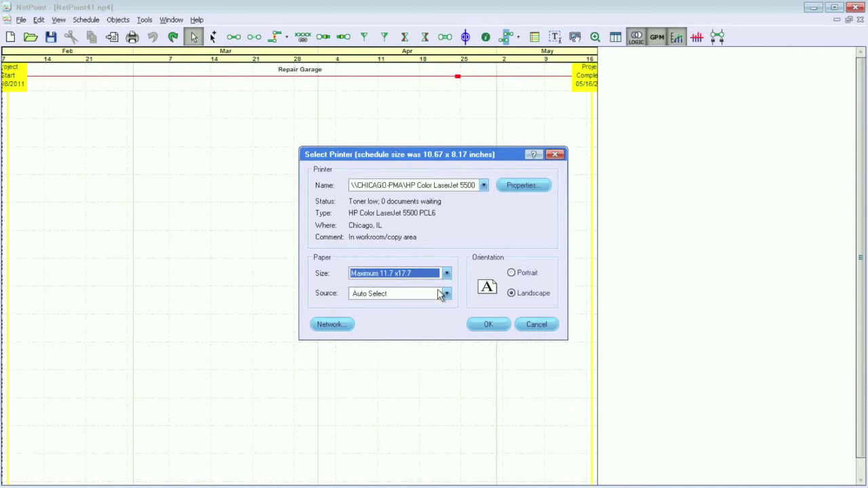
left_click(478, 325)
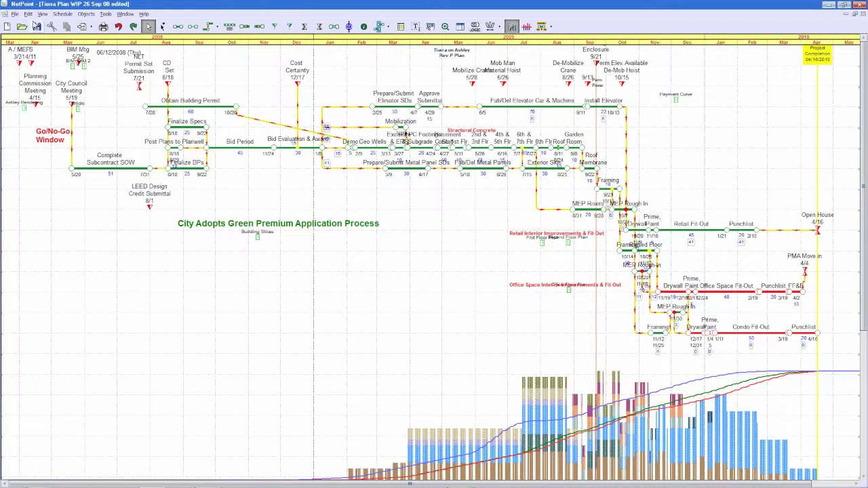
- Increase the number of pages across in the Tierra Plan schedule's page setup
left_click(15, 13)
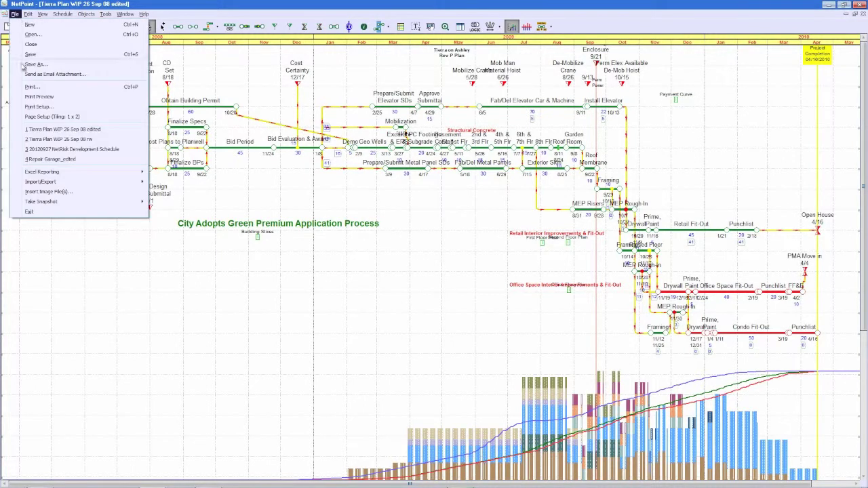
left_click(42, 116)
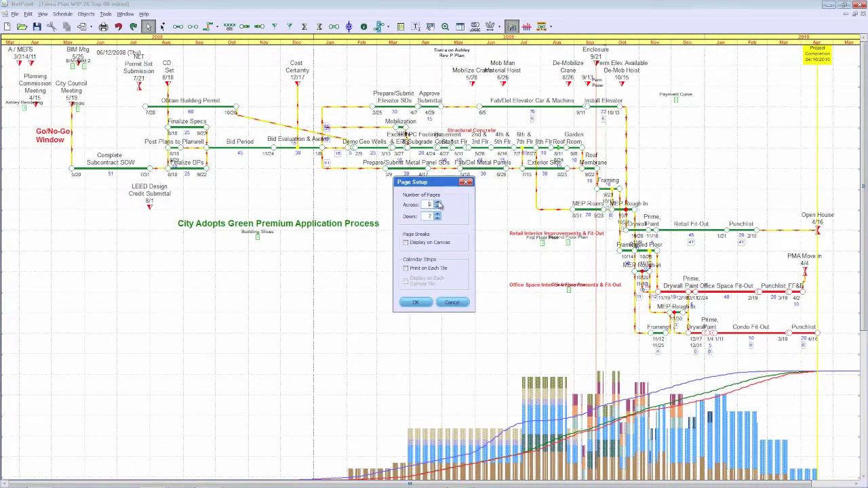
left_click(421, 302)
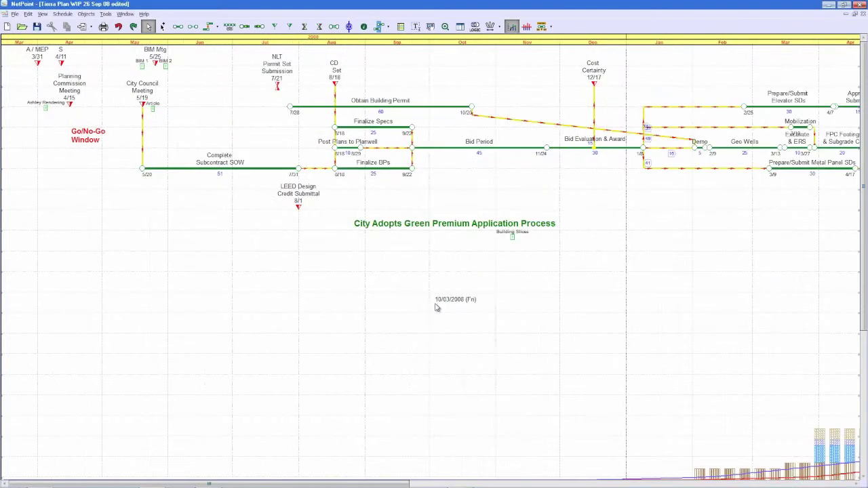
left_click_drag(407, 484, 782, 484)
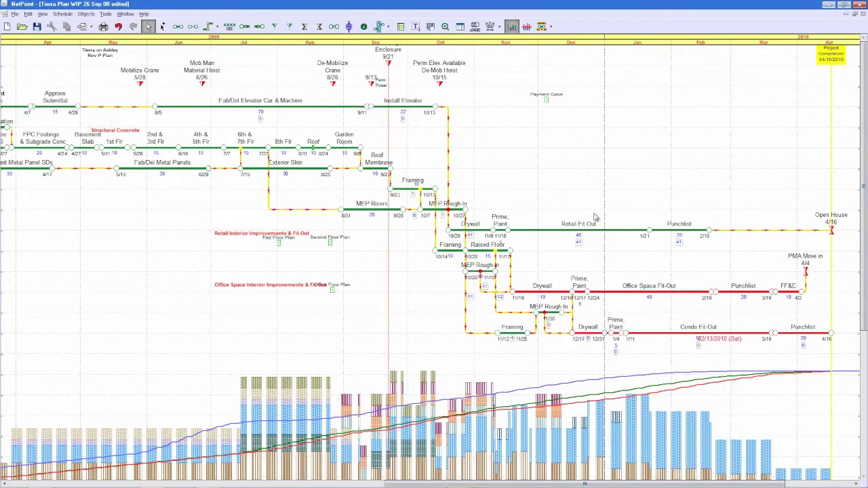
- Try larger and smaller zoom factors for the schedule and settle on 110
left_click(445, 27)
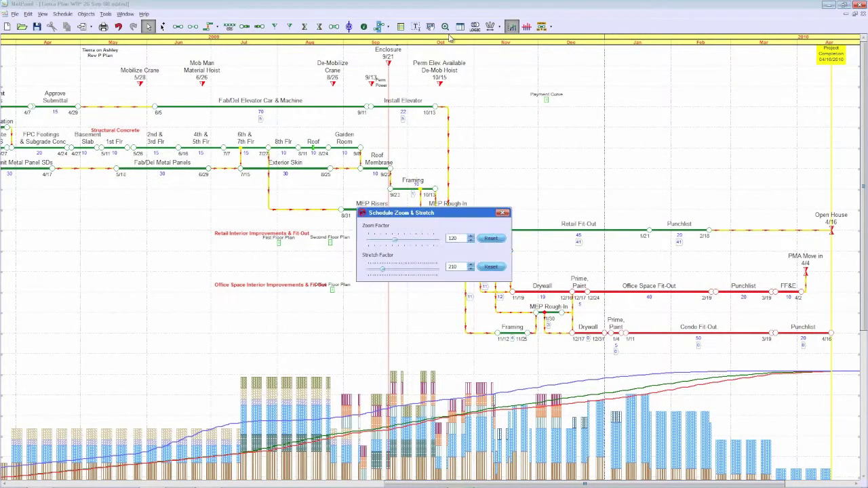
left_click(472, 242)
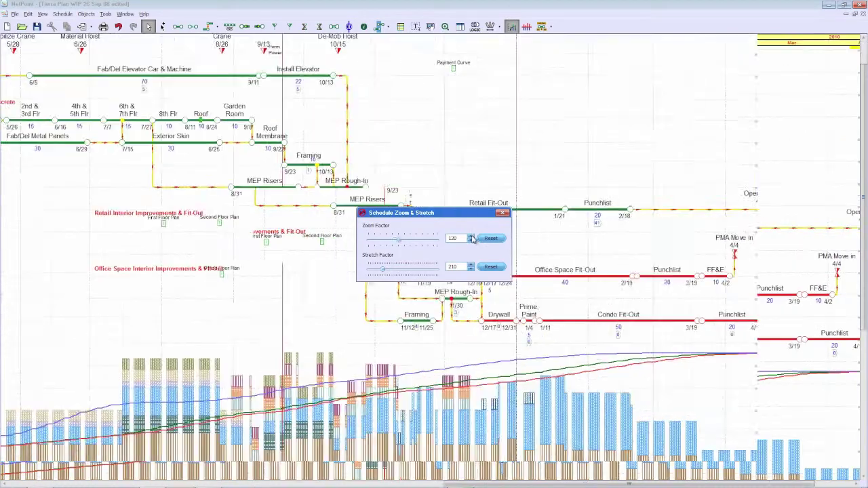
left_click(472, 241)
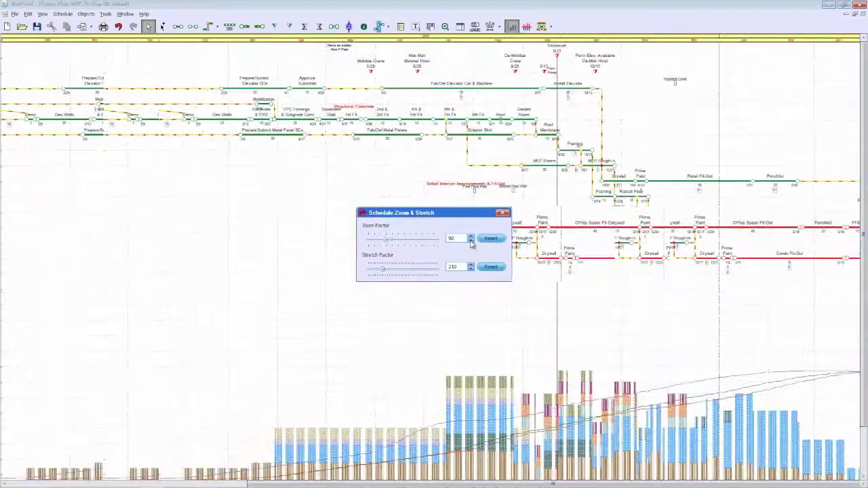
left_click(472, 242)
left_click(472, 236)
left_click(471, 236)
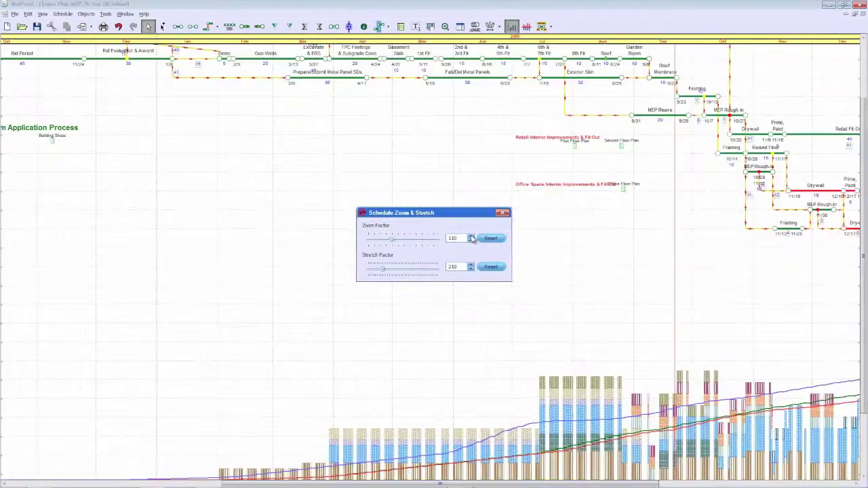
- Try a larger stretch factor for the schedule, then reduce it to compress the timeline
left_click(471, 266)
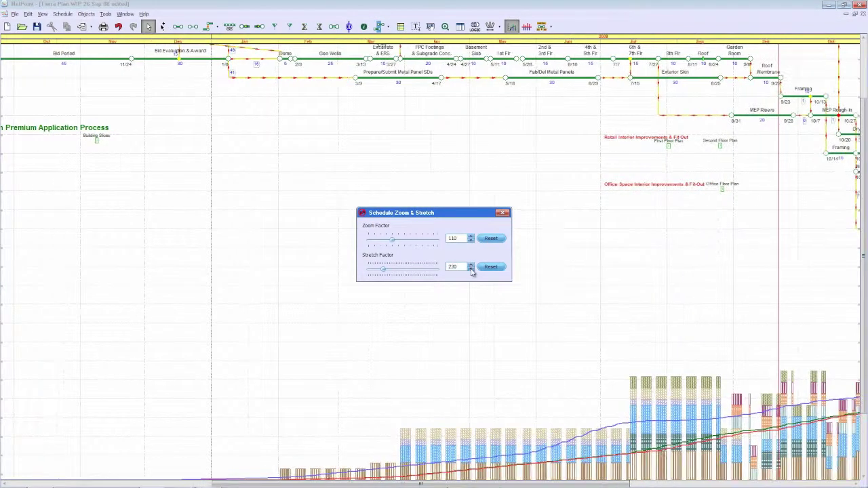
left_click(471, 269)
left_click(470, 269)
left_click(471, 269)
left_click(471, 269)
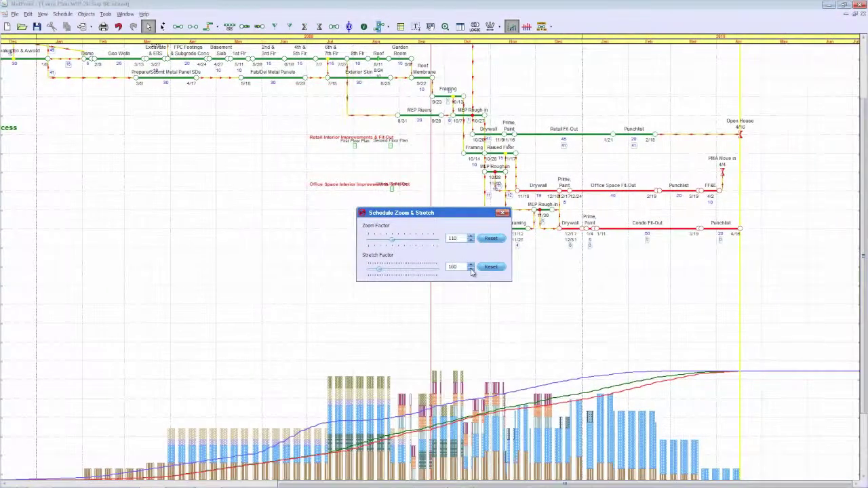
left_click(471, 269)
left_click(470, 269)
left_click(502, 213)
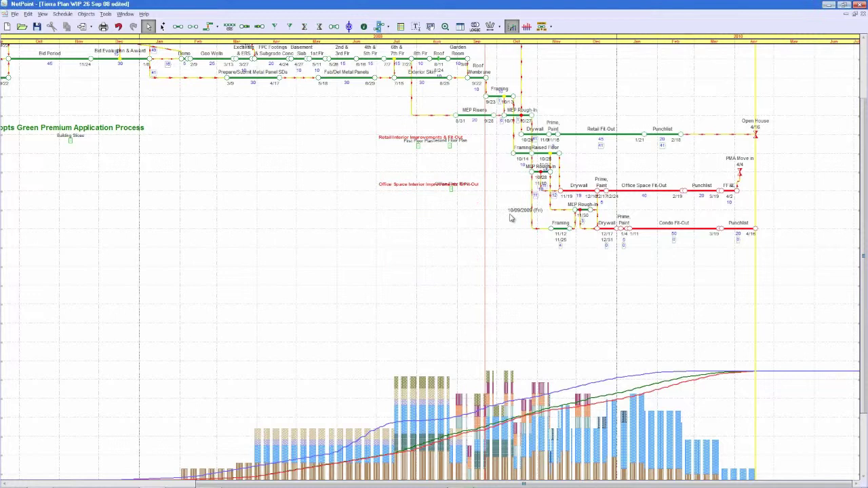
scroll(860, 158, "up", 2)
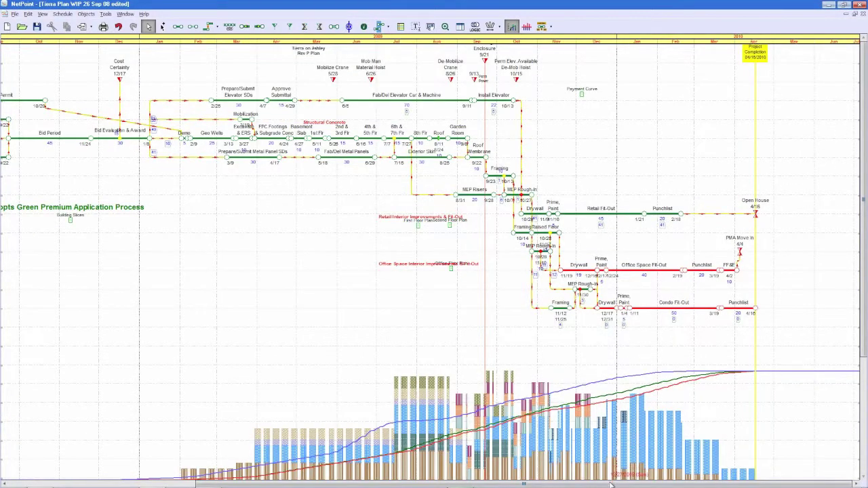
left_click_drag(610, 485, 532, 485)
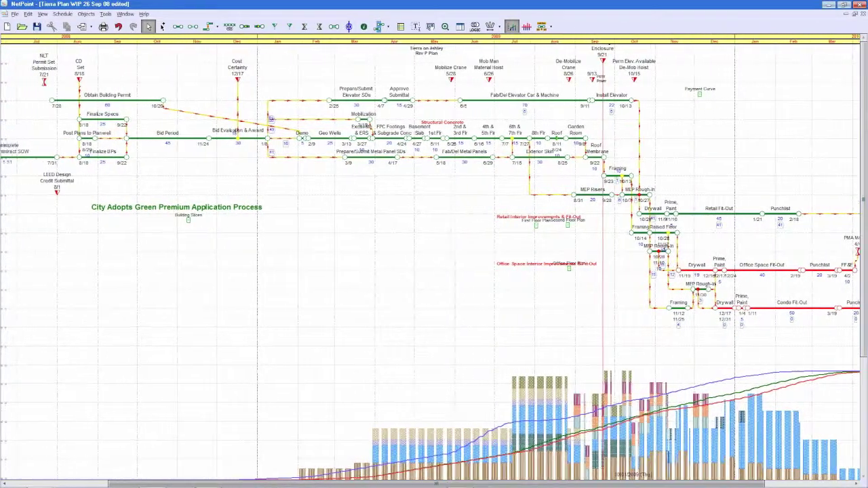
left_click_drag(436, 484, 418, 483)
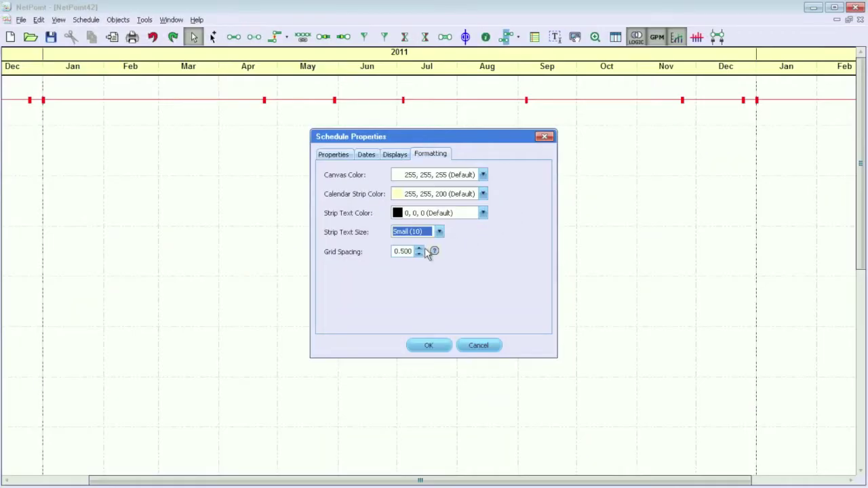
- Apply the reduced grid spacing and move the lower Two-line Description activity farther below the upper one
left_click(425, 347)
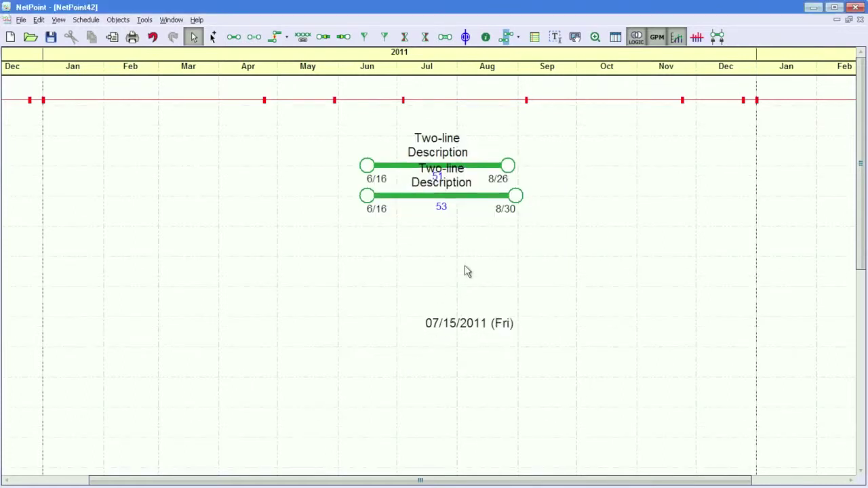
left_click_drag(499, 202, 538, 305)
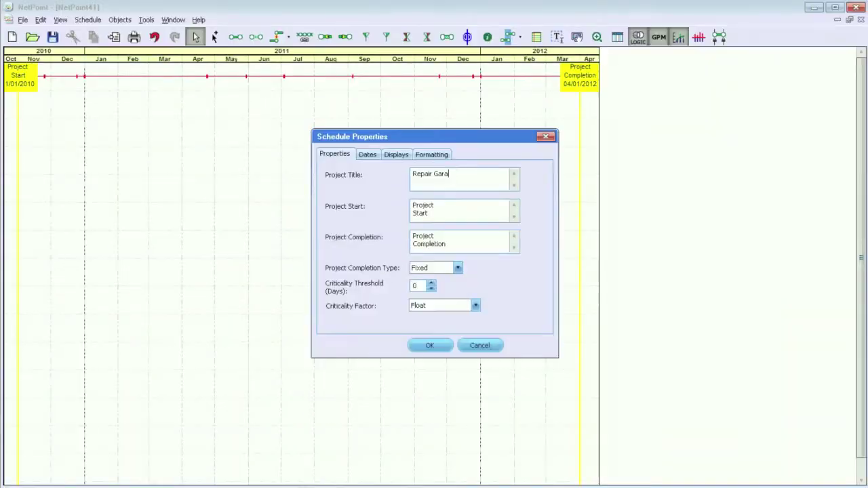
- Set the project dates to 2/8/2011 through 5/16/2011 and choose DAY as the time unit
left_click(396, 154)
key("ctrl+shift+Tab")
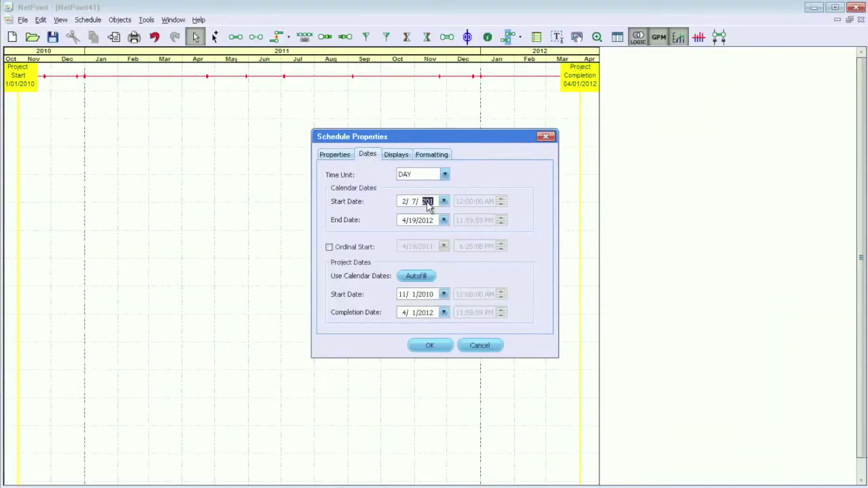
left_click(444, 175)
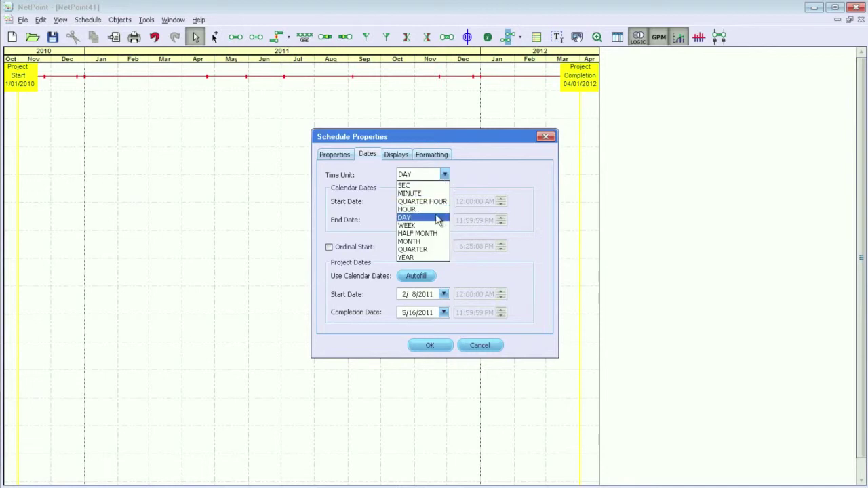